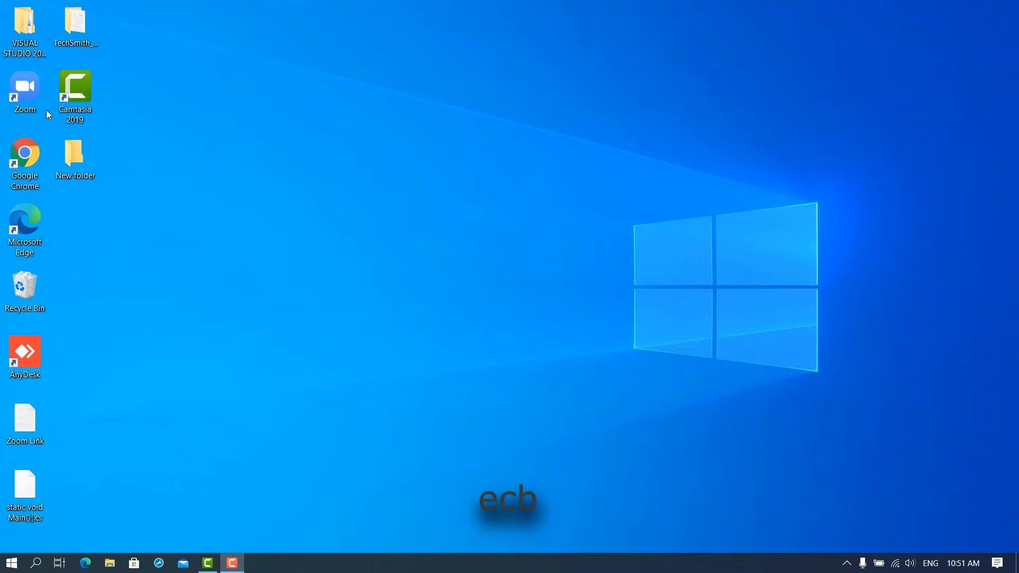
Step: Open the VISUAL STUDIO 2019 COMMUNITY OFFLINE INSTALLER folder from the desktop
click(25, 26)
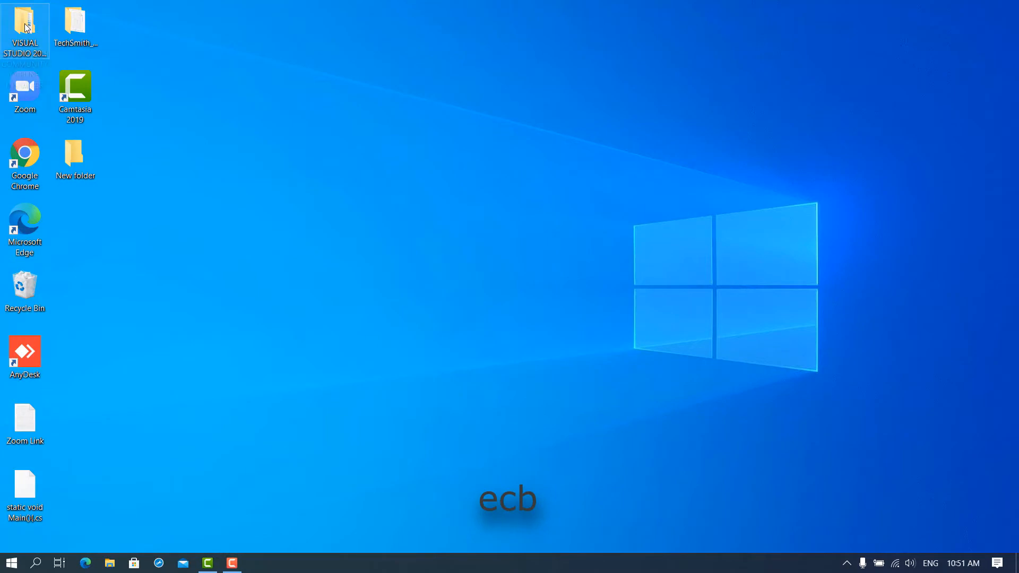
double_click(26, 26)
click(498, 106)
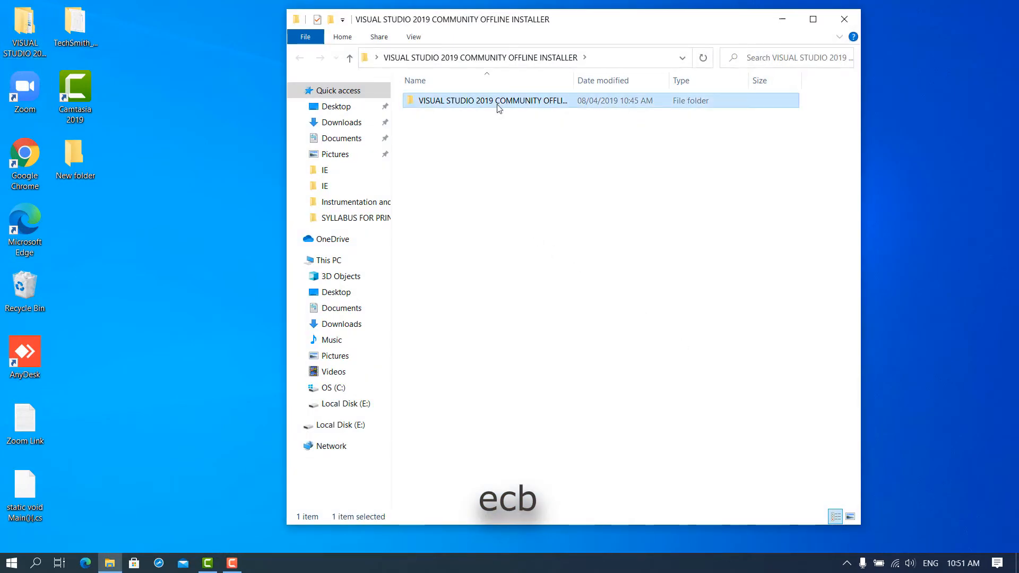
Step: Try to run vs_setup as administrator from the inner offline installer folder and dismiss the installer dialog
double_click(498, 106)
scroll(596, 357, down, 12)
drag(856, 149, 856, 496)
click(437, 508)
right_click(438, 510)
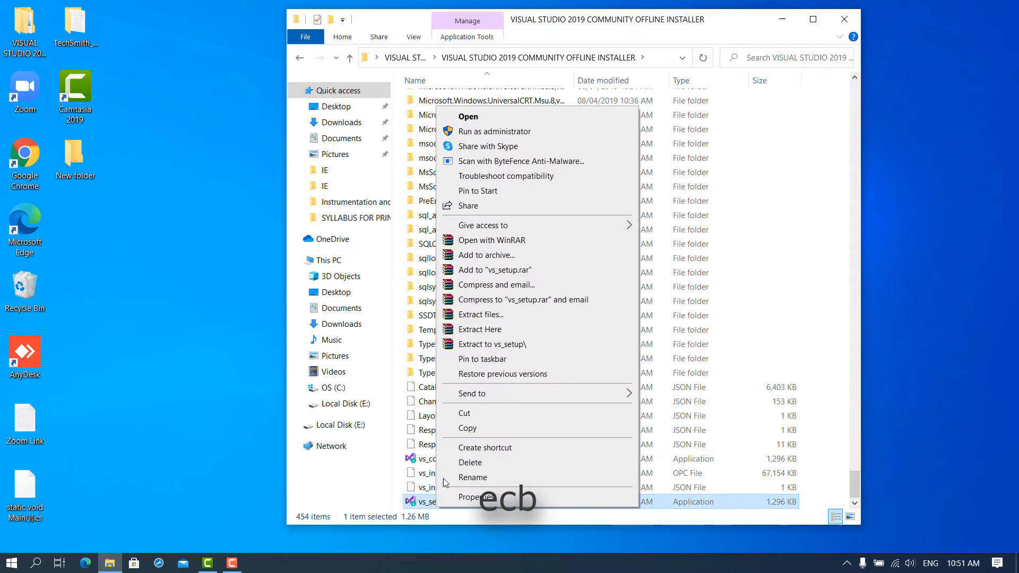
click(461, 127)
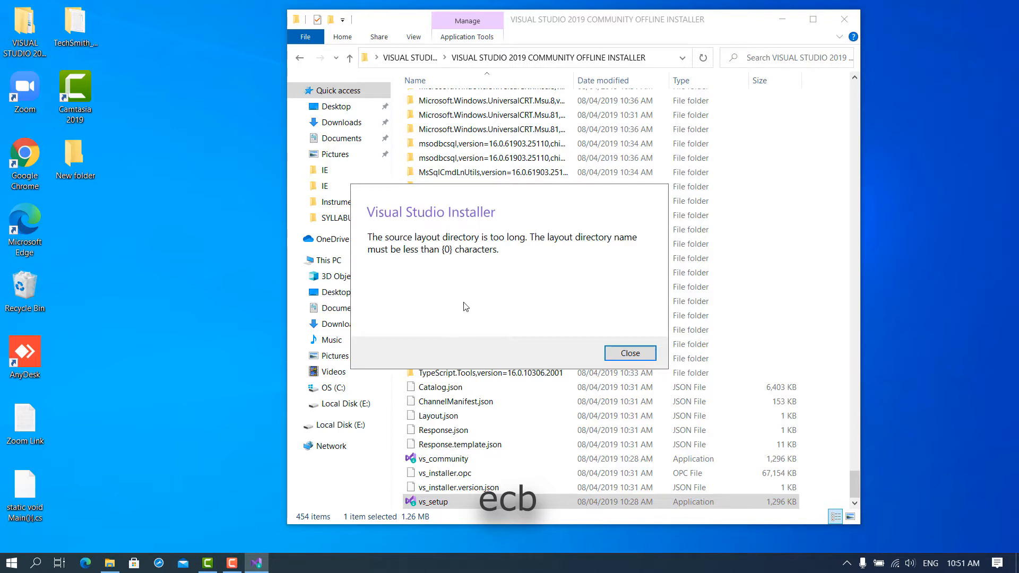
click(630, 353)
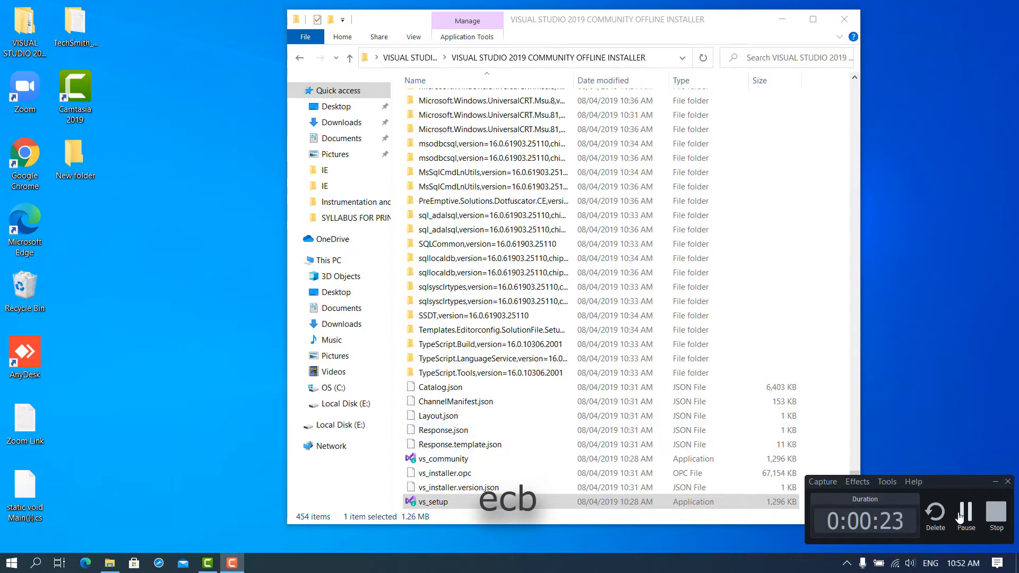
click(958, 517)
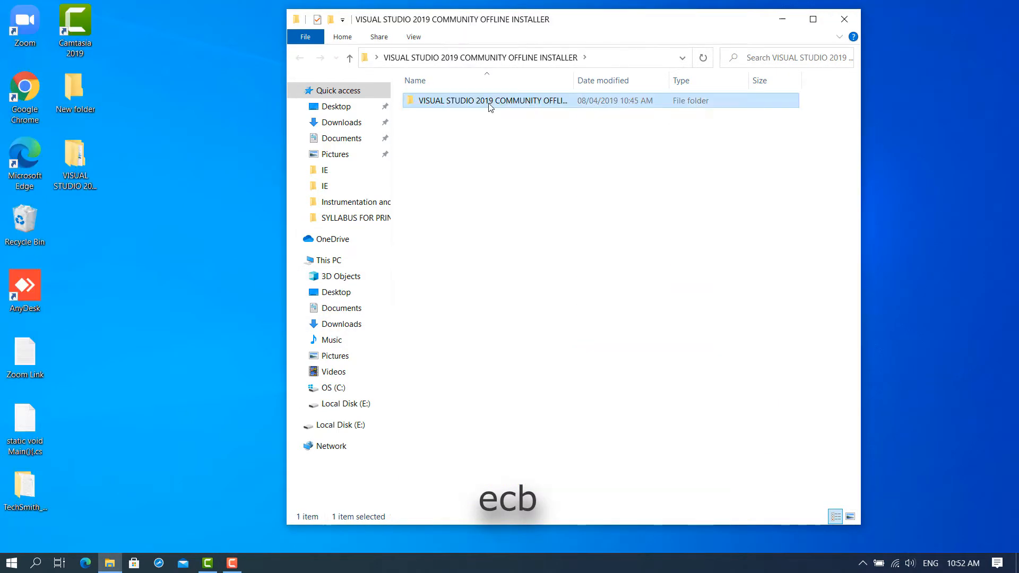
Step: Rename the inner Visual Studio 2019 offline installer folder to vs2019
right_click(487, 107)
click(547, 386)
click(609, 102)
drag(609, 102, 398, 104)
text(vs2019)
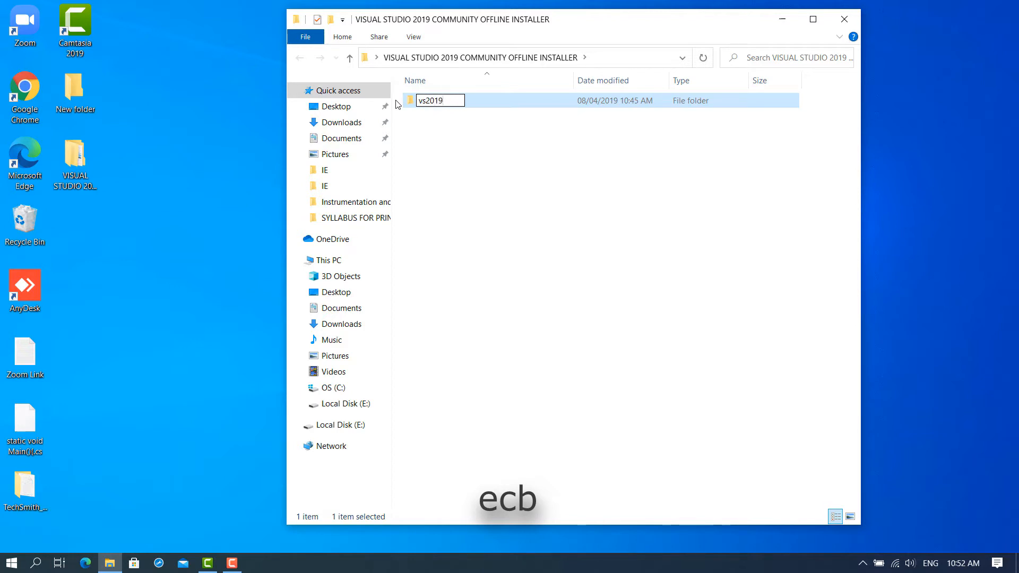
key(Return)
Step: Launch vs_setup from the vs2019 folder and accept the installer's license terms to continue
key(Return)
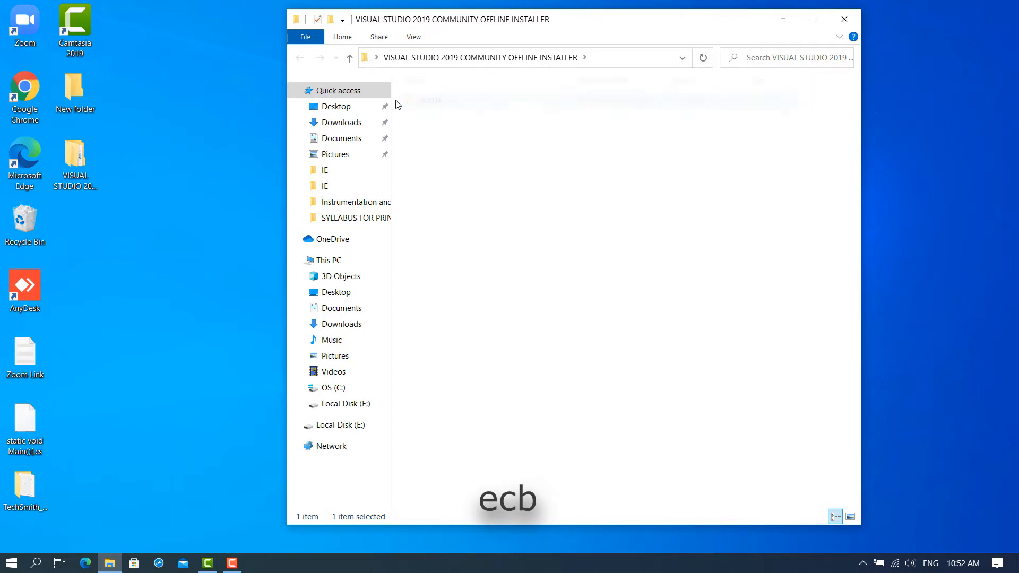
drag(854, 95, 838, 523)
click(425, 501)
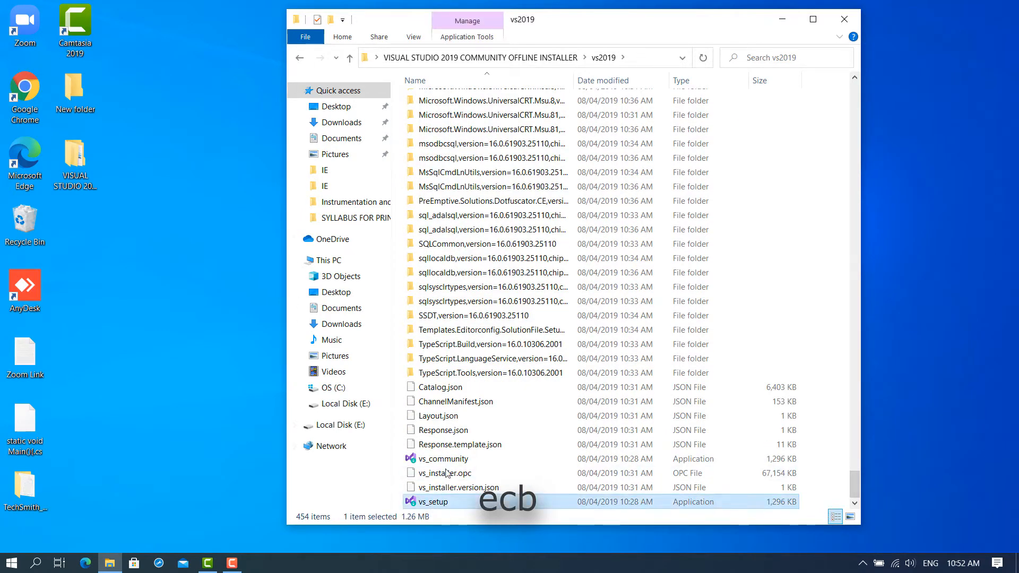
right_click(431, 502)
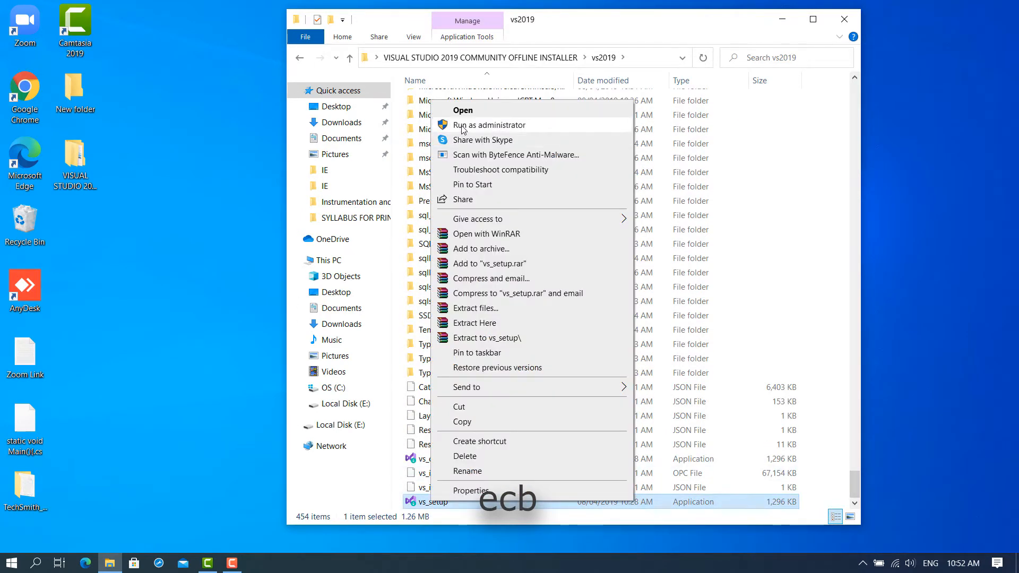
click(461, 111)
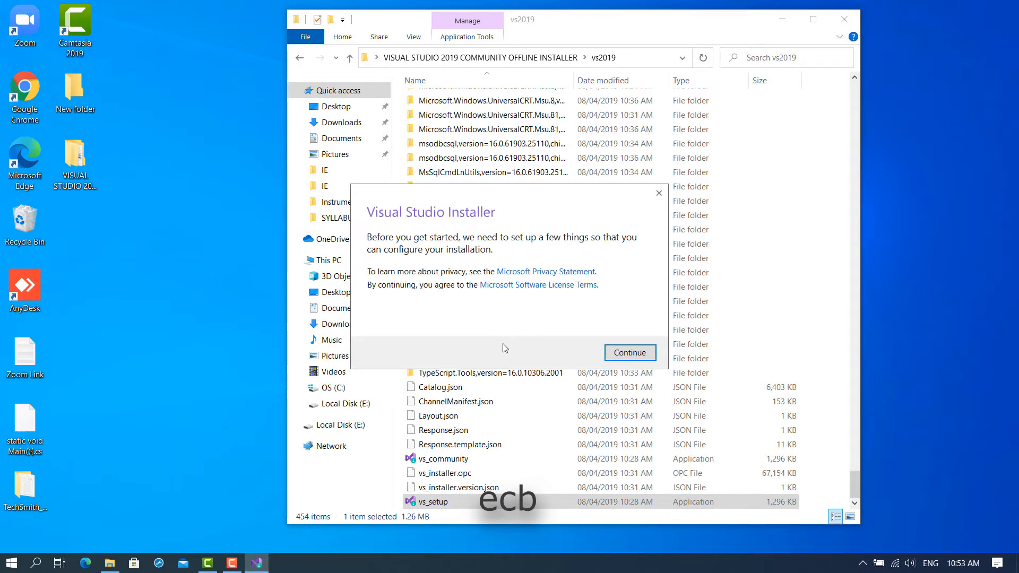
click(630, 353)
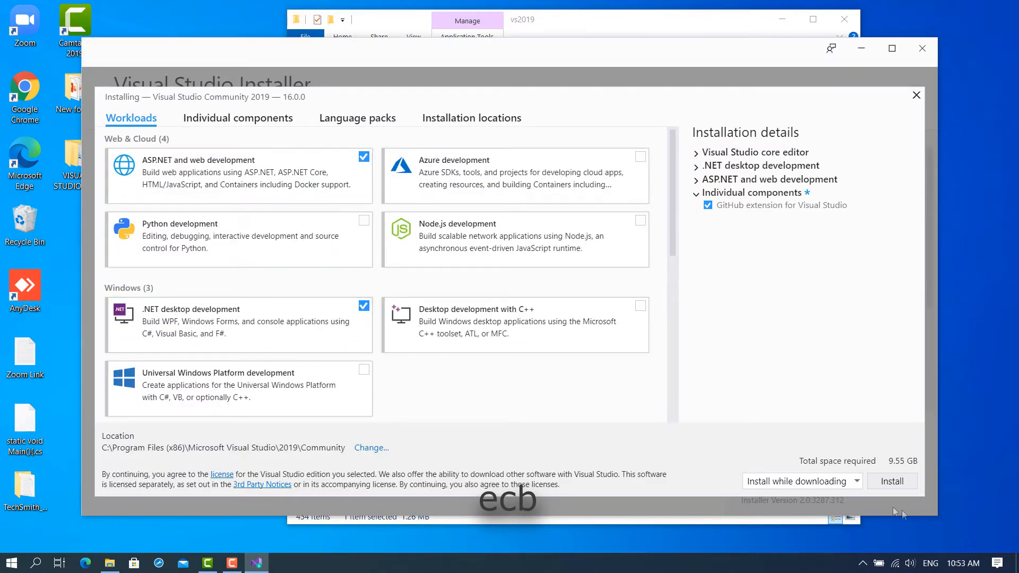
Step: Install Visual Studio Community 2019 with the preselected ASP.NET and .NET desktop workloads, keeping the Install while downloading option
click(860, 487)
click(857, 483)
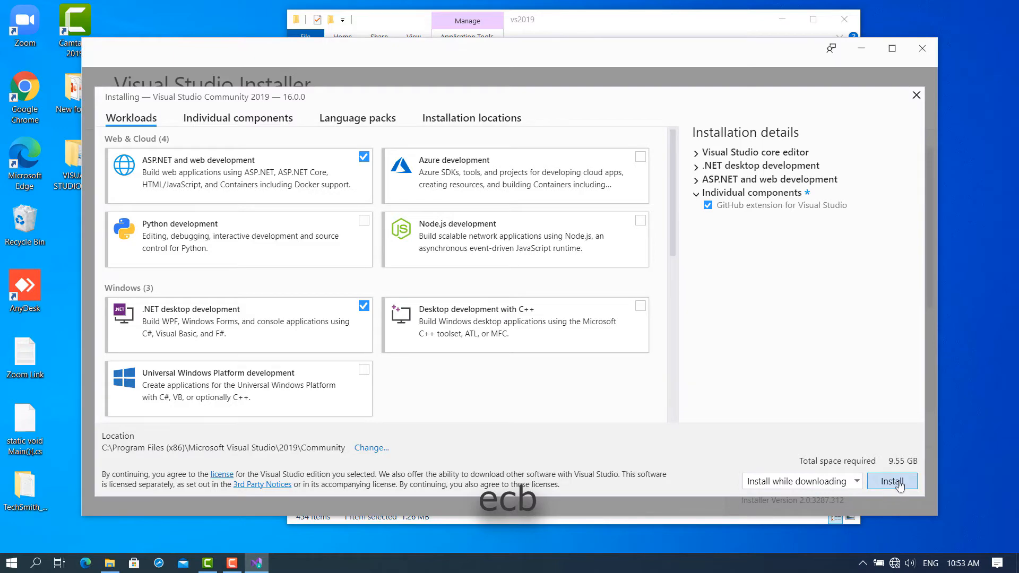
scroll(663, 403, down, 3)
scroll(664, 419, up, 2)
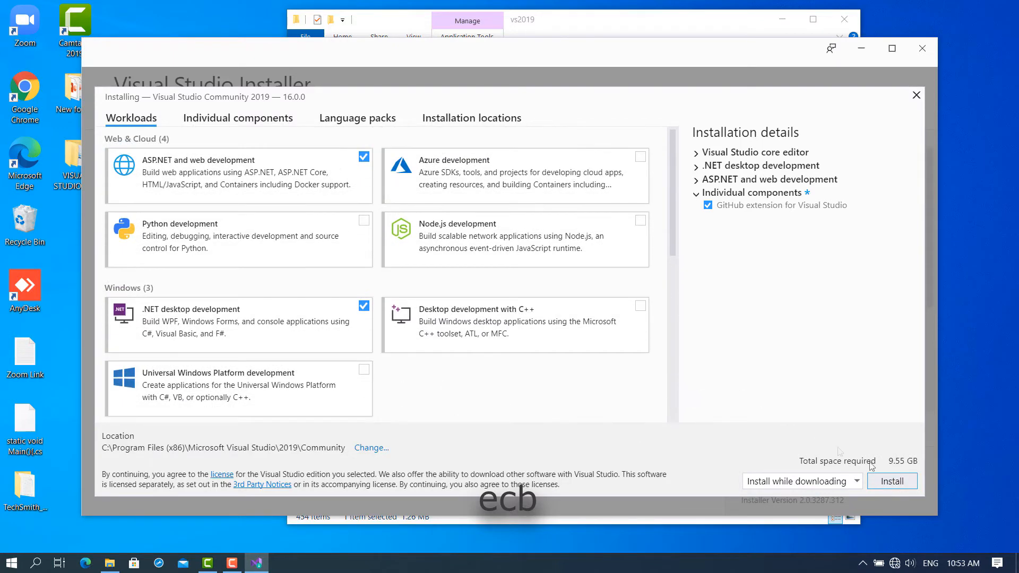
click(891, 481)
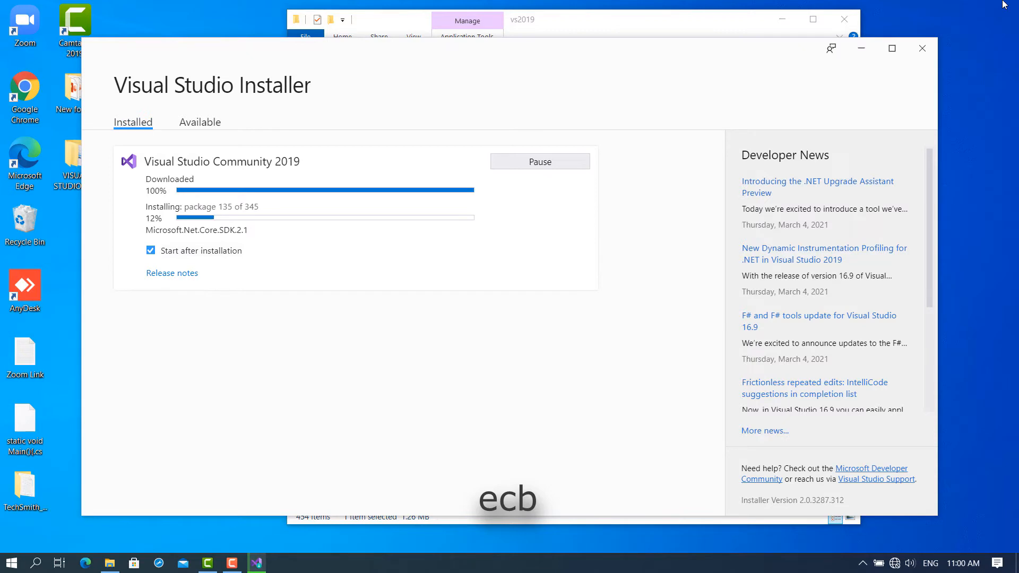
click(232, 563)
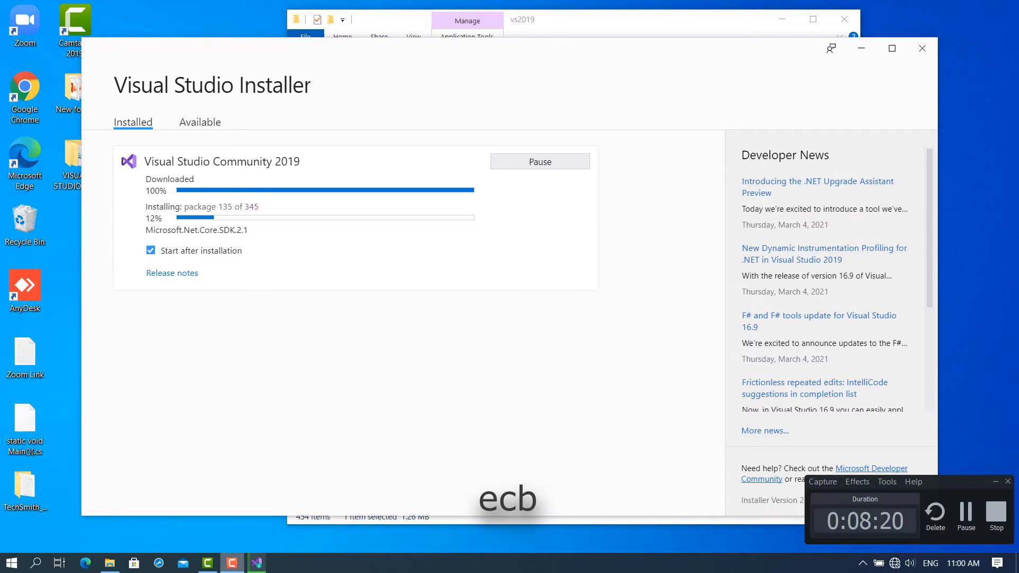
click(961, 525)
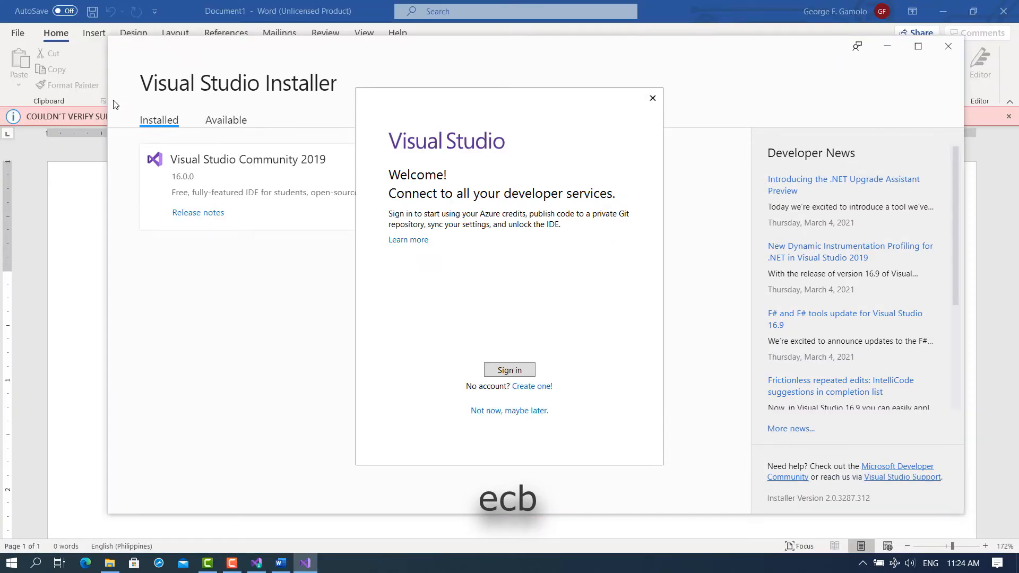
Step: Skip the account sign-in, choose the Light color theme with General development settings, and start Visual Studio
click(502, 413)
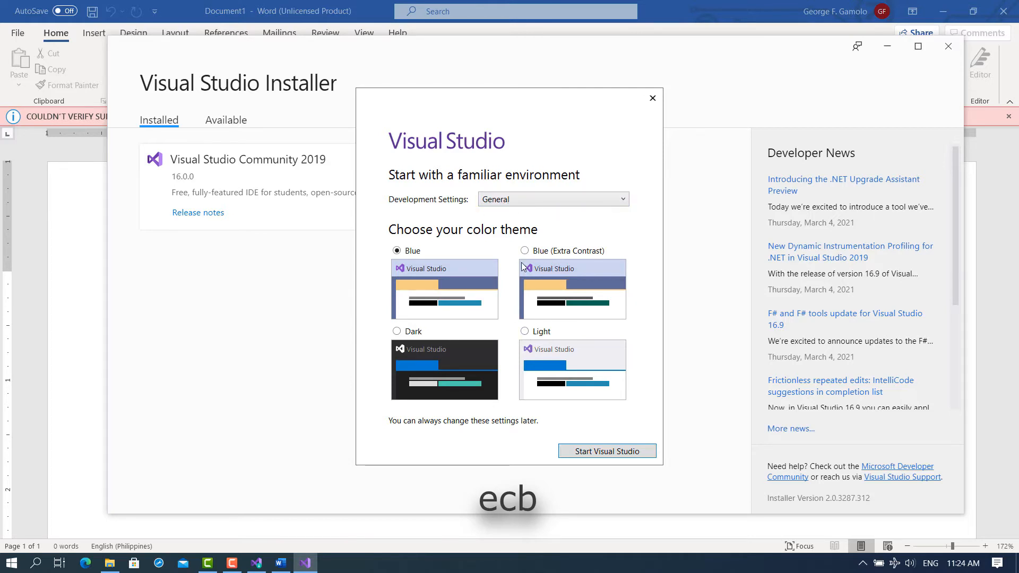
click(524, 331)
click(592, 453)
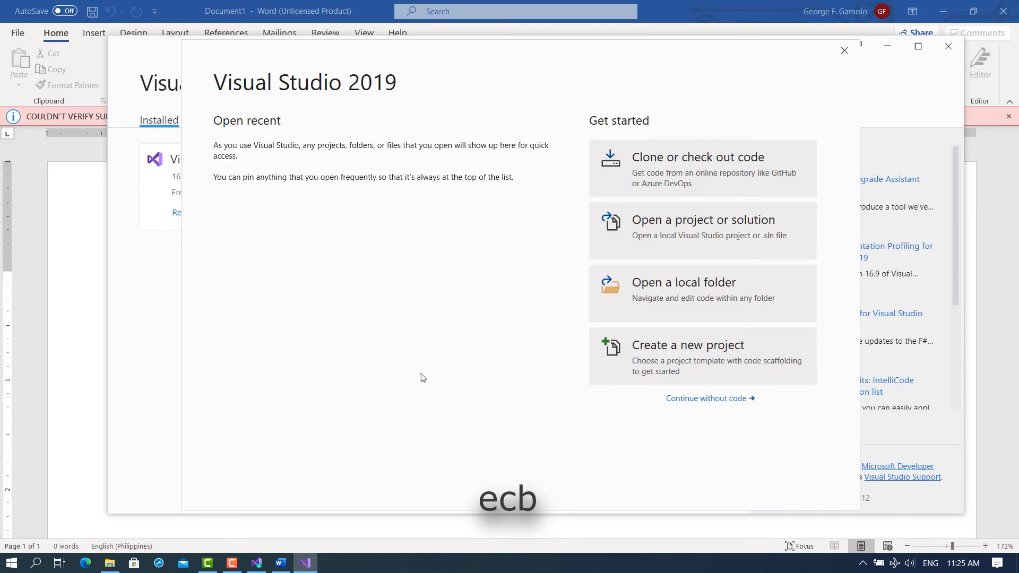
Step: Begin a new project based on the C# Console App (.NET Core) template
click(645, 358)
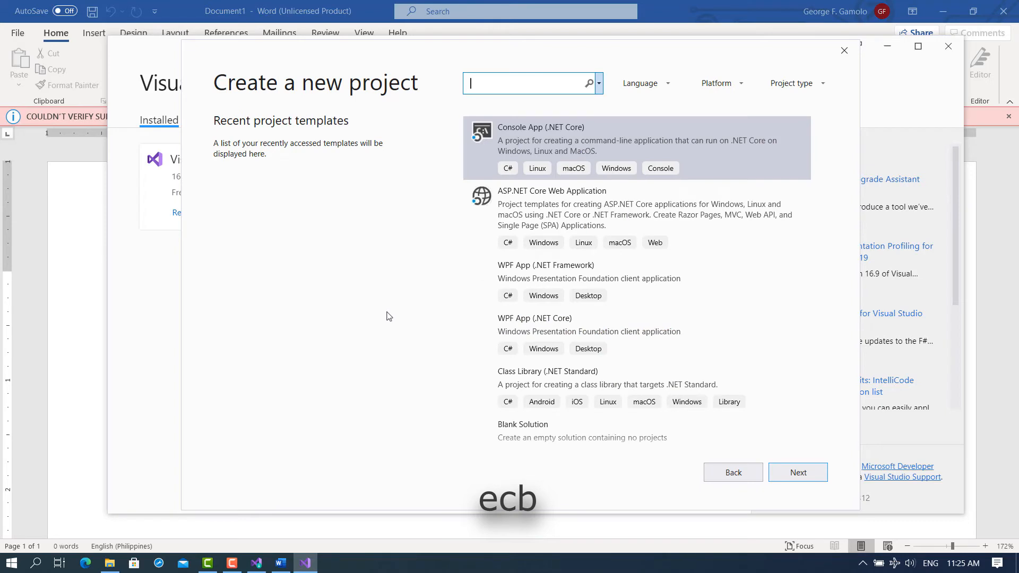
click(499, 136)
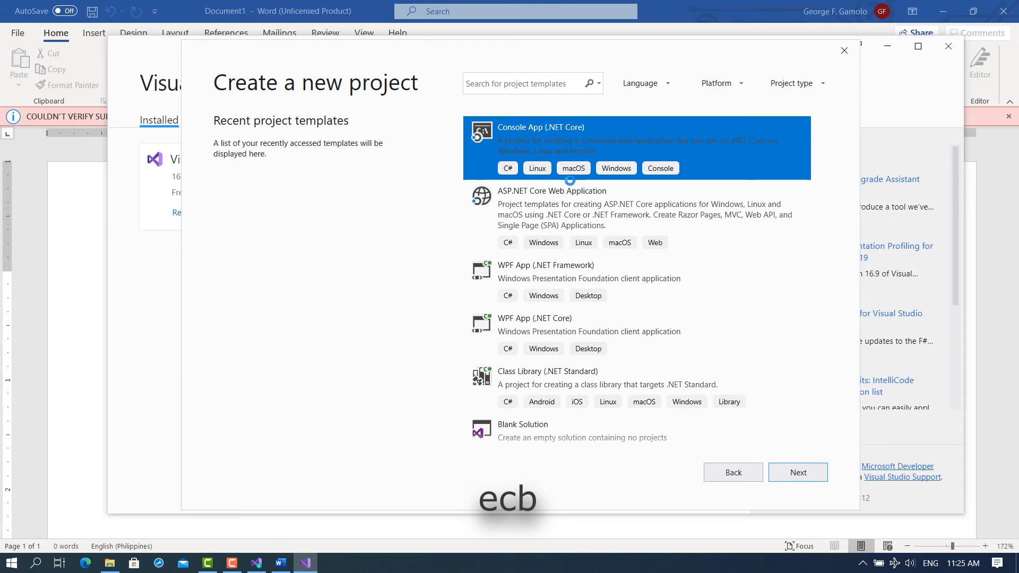
double_click(510, 160)
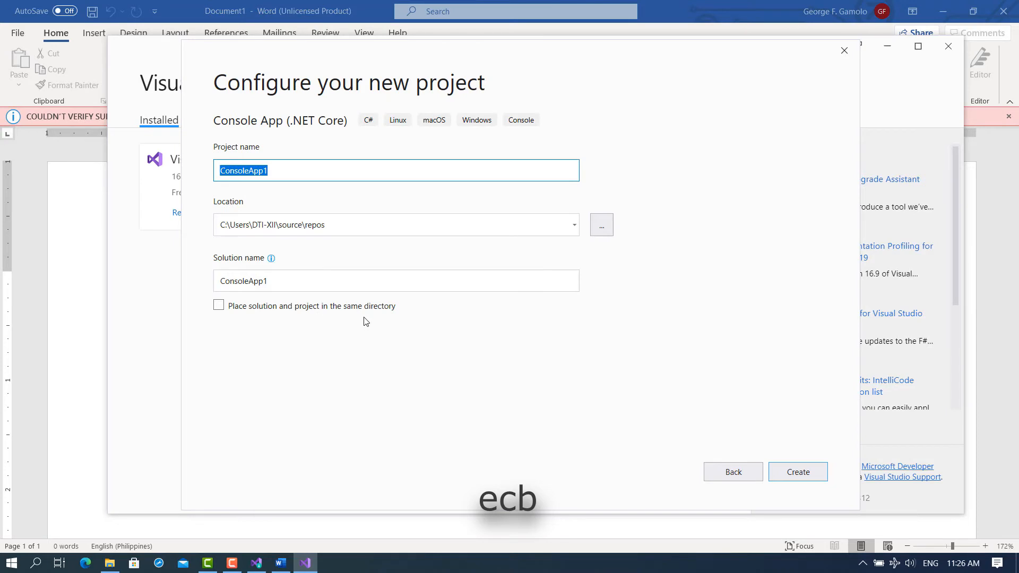
Step: Name the project HelloWorld, keep the default location, and create it
text(HelloWord)
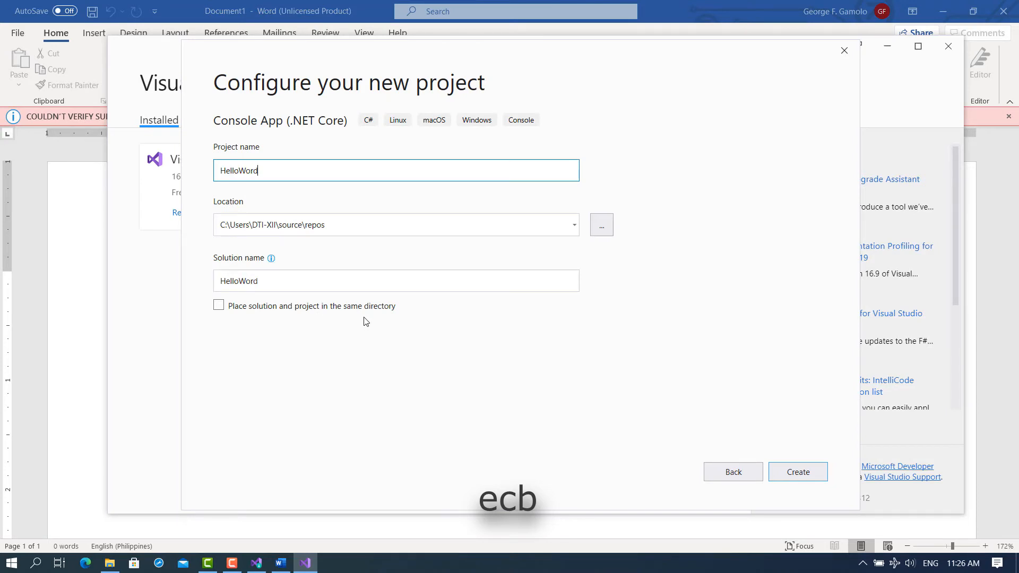
key(BackSpace)
text(ld)
click(231, 228)
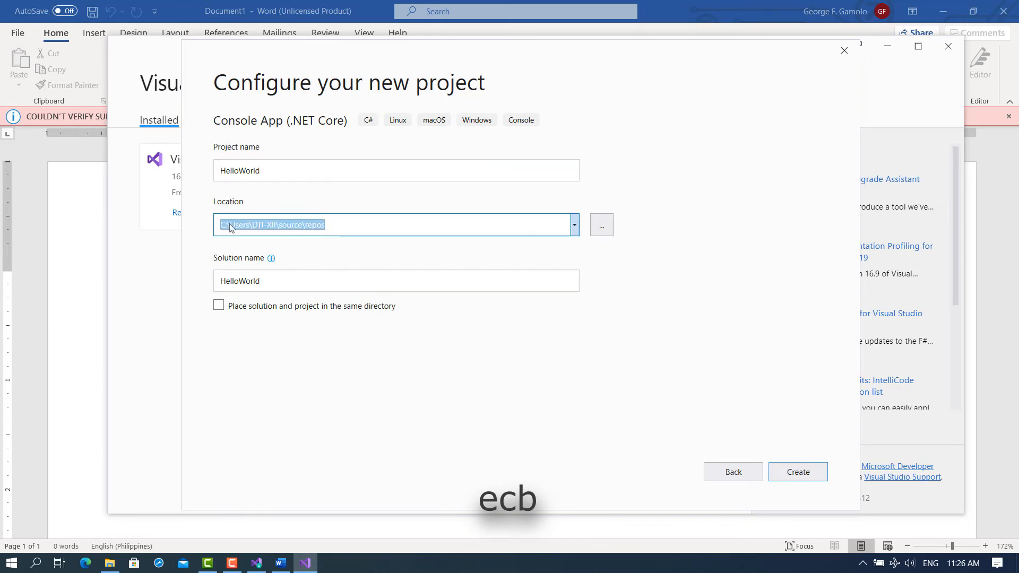
click(337, 225)
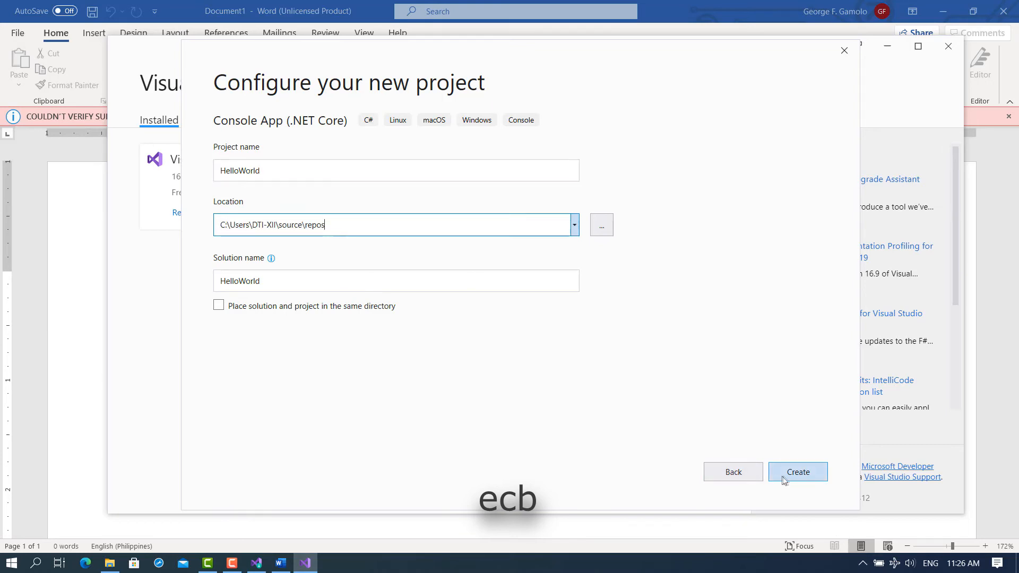
click(797, 483)
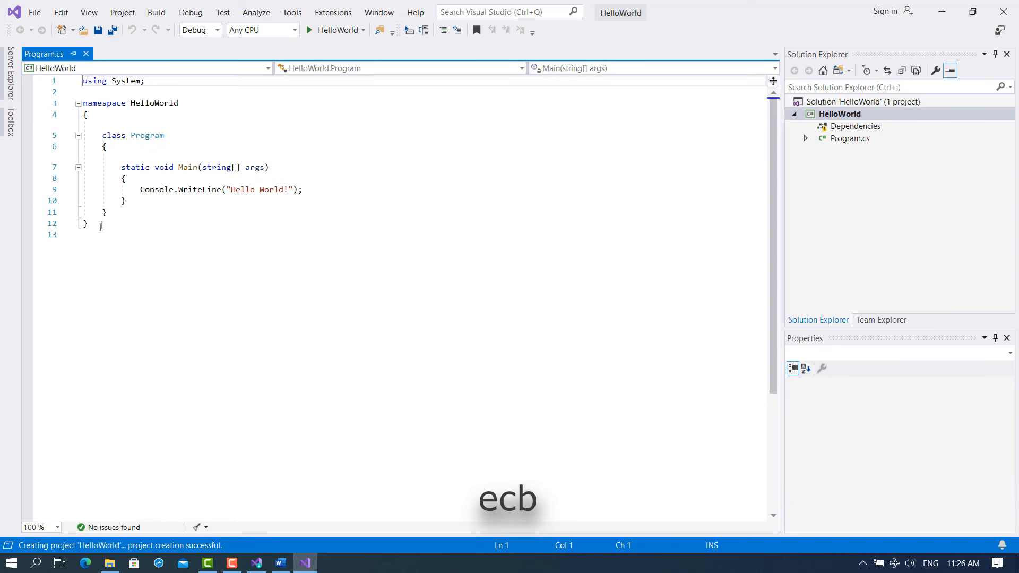
key(ctrl+a)
click(106, 238)
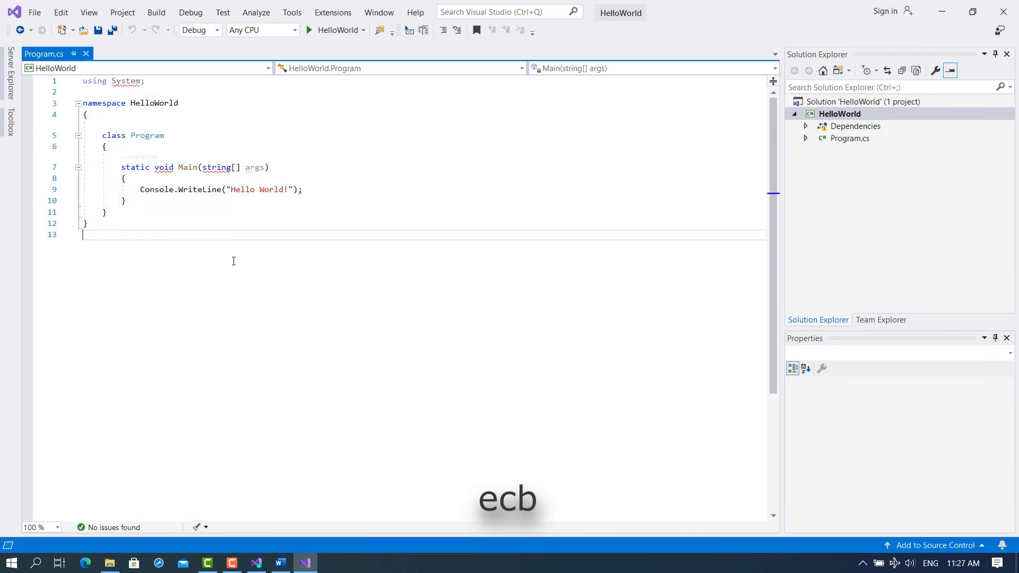
Step: Run the HelloWorld project, check its output in the debug console, and close the console window
click(309, 31)
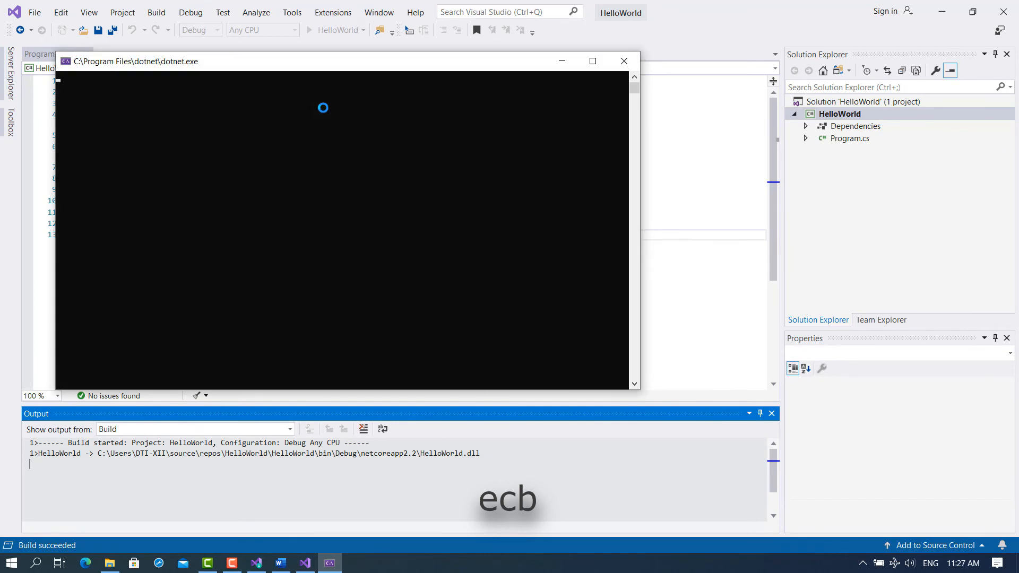
drag(204, 69, 286, 77)
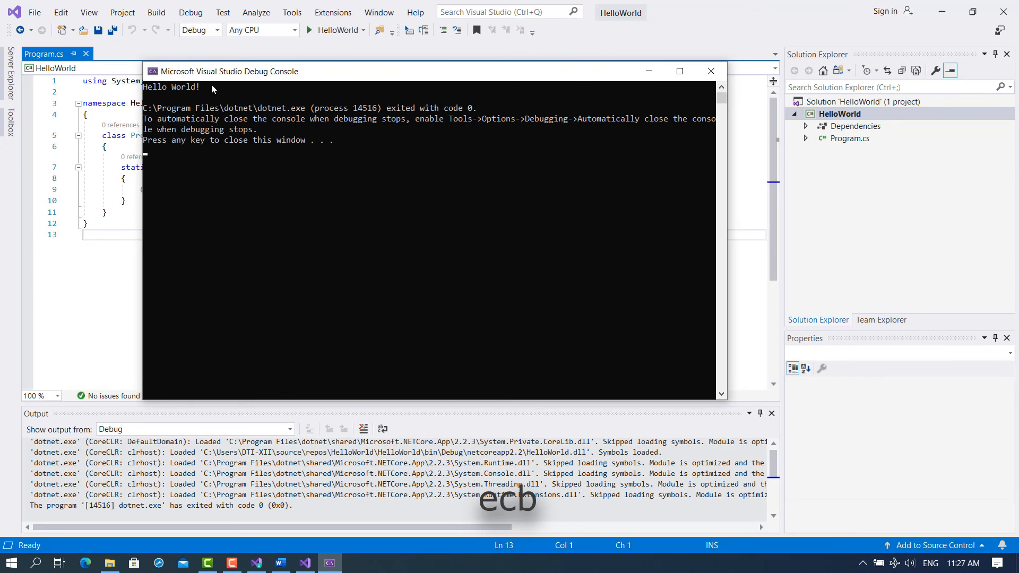
mouse_move(218, 72)
mouse_down()
mouse_move(229, 70)
mouse_move(219, 74)
mouse_up()
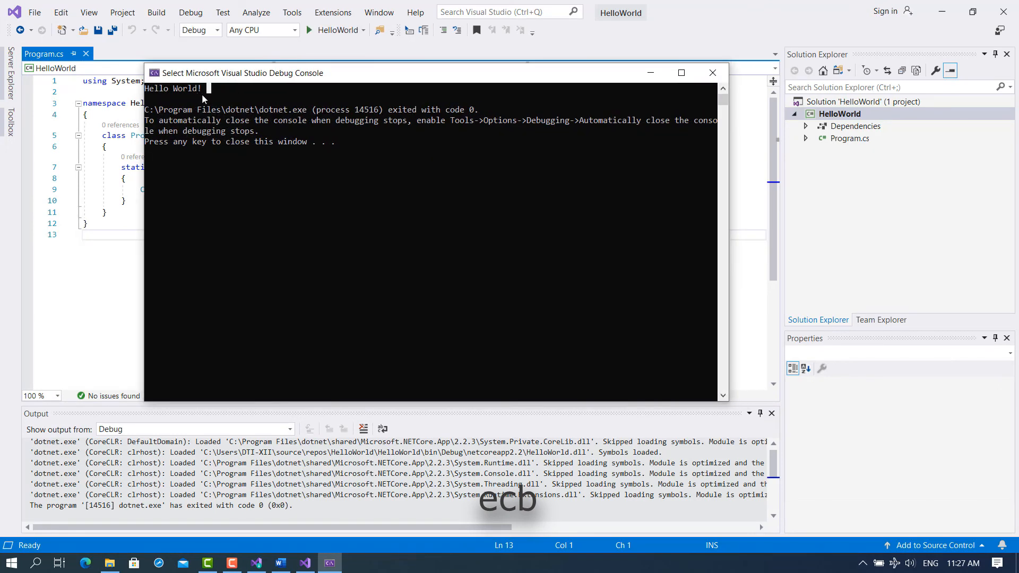
click(712, 73)
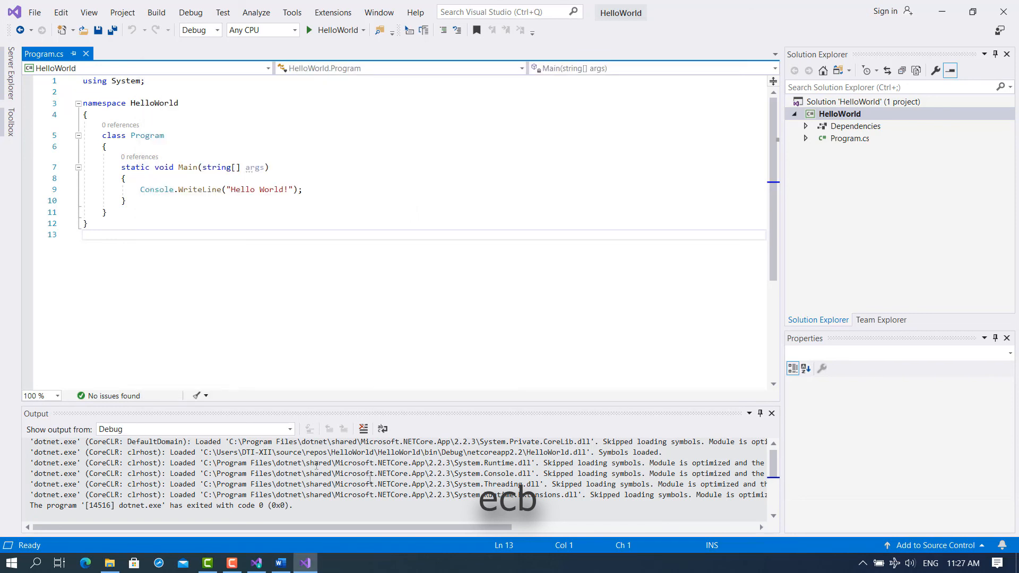
click(862, 563)
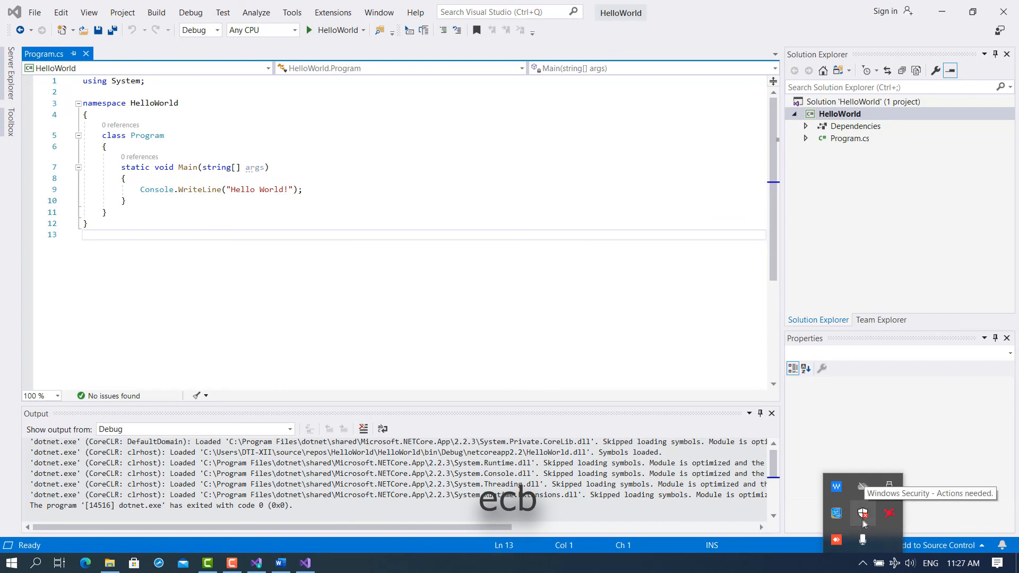
click(232, 562)
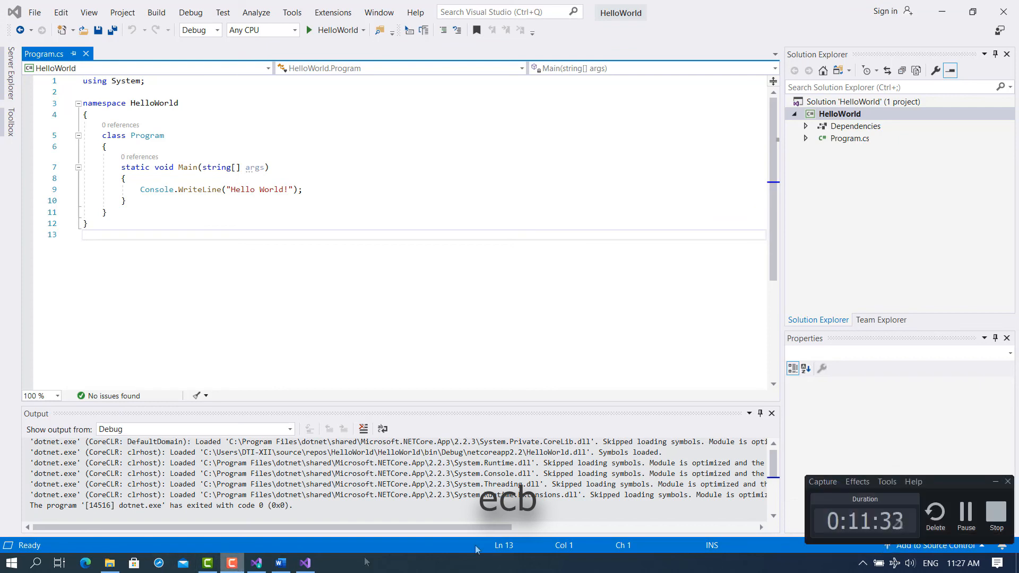